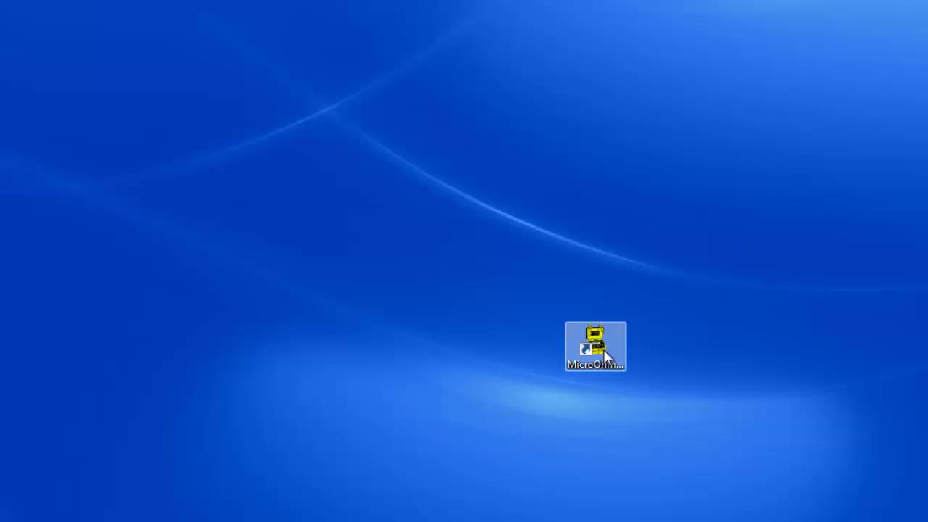
Launch the Micro-Ohmmeter Control Panel and connect to a Model 6240 instrument on port COM77
double_click(606, 356)
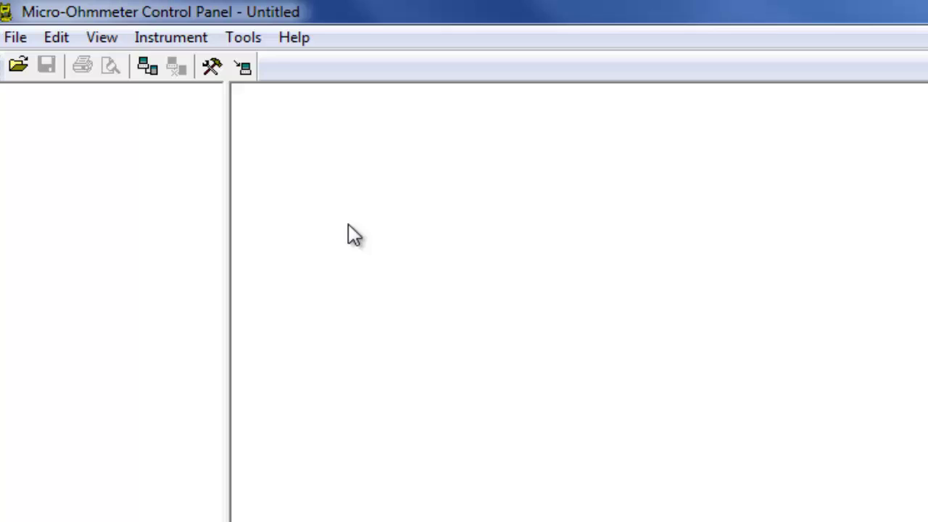
left_click(178, 40)
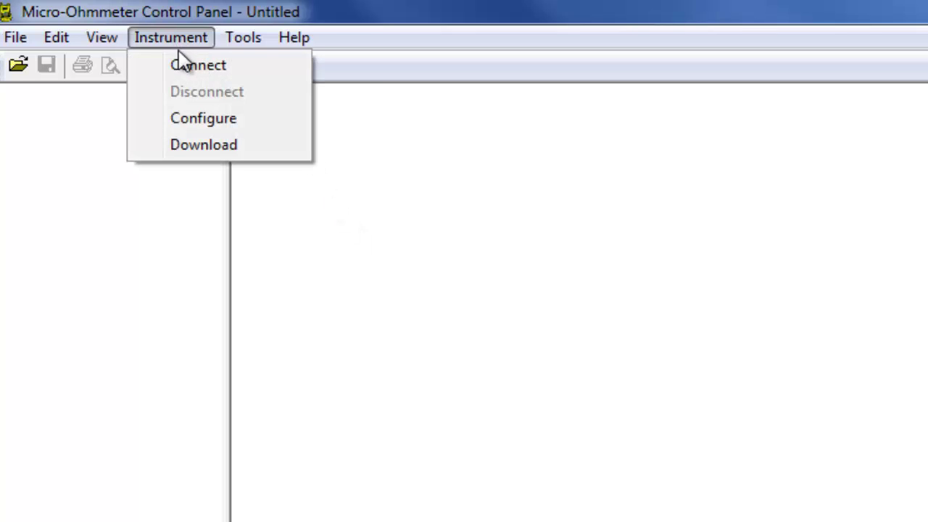
left_click(187, 66)
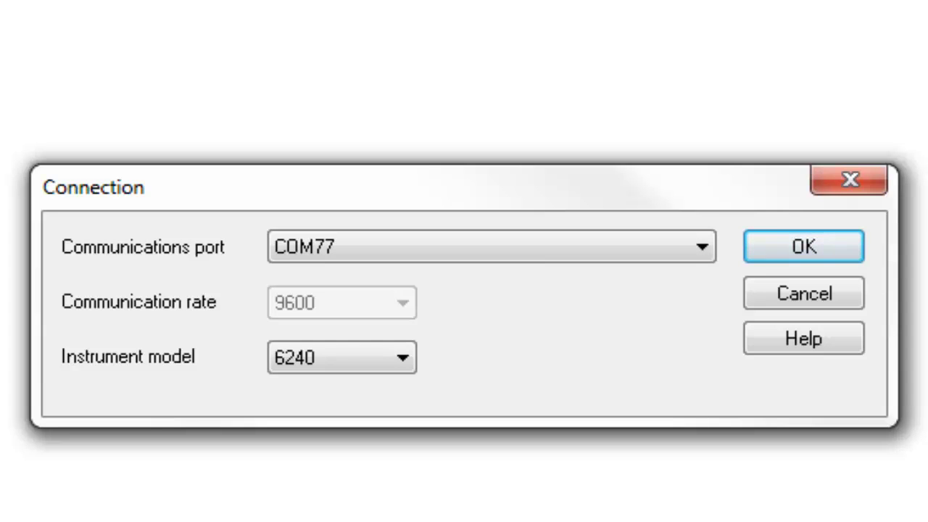
left_click(701, 246)
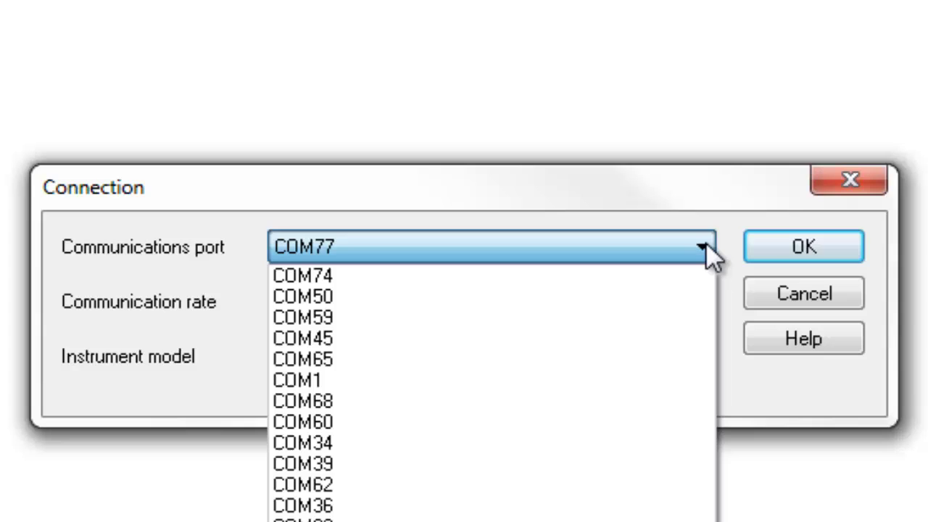
left_click(704, 245)
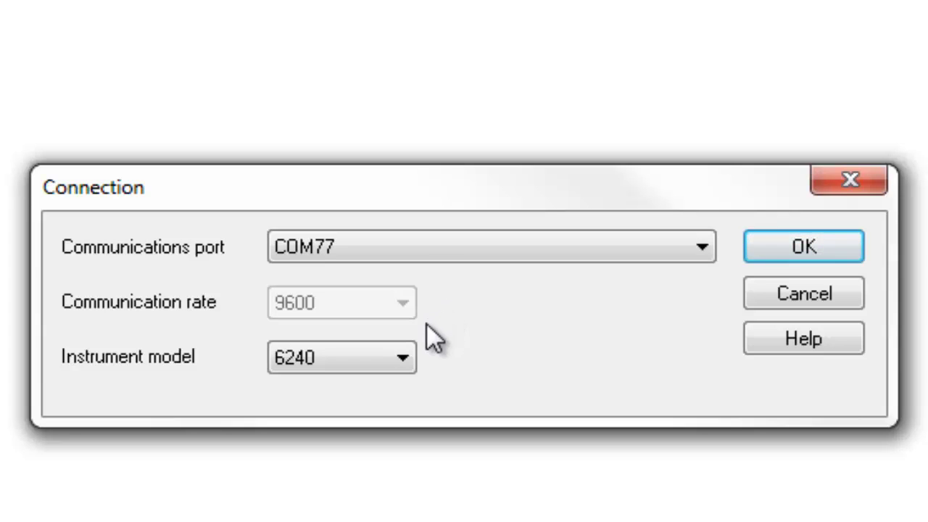
left_click(408, 355)
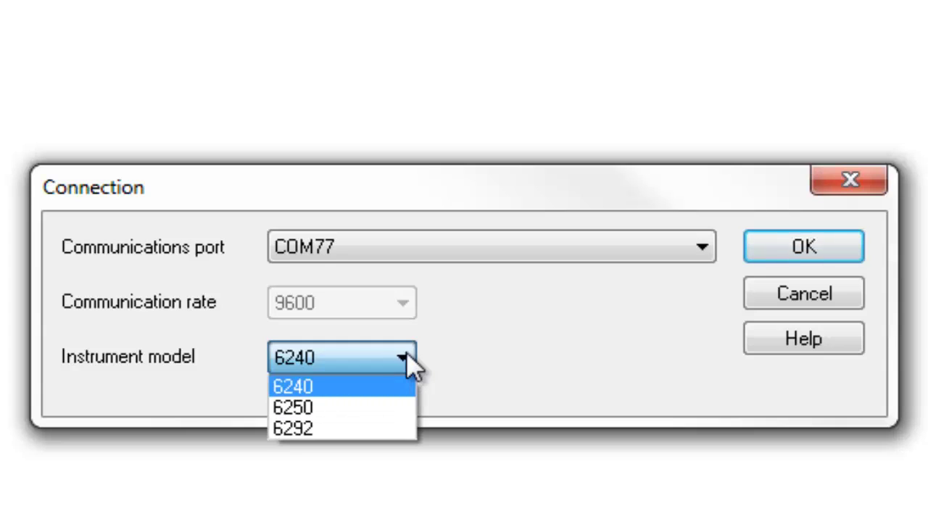
left_click(407, 355)
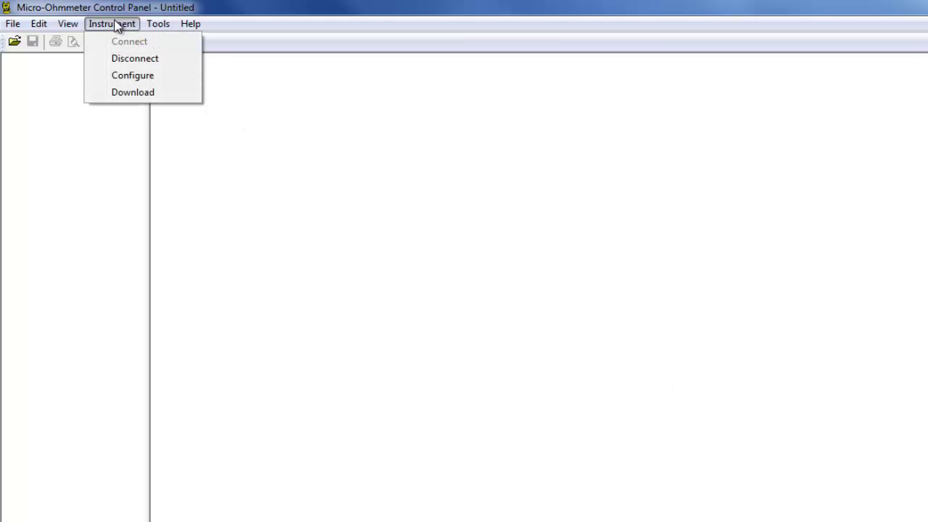
Download the stored Object 1, Test 1 from the connected instrument
left_click(128, 94)
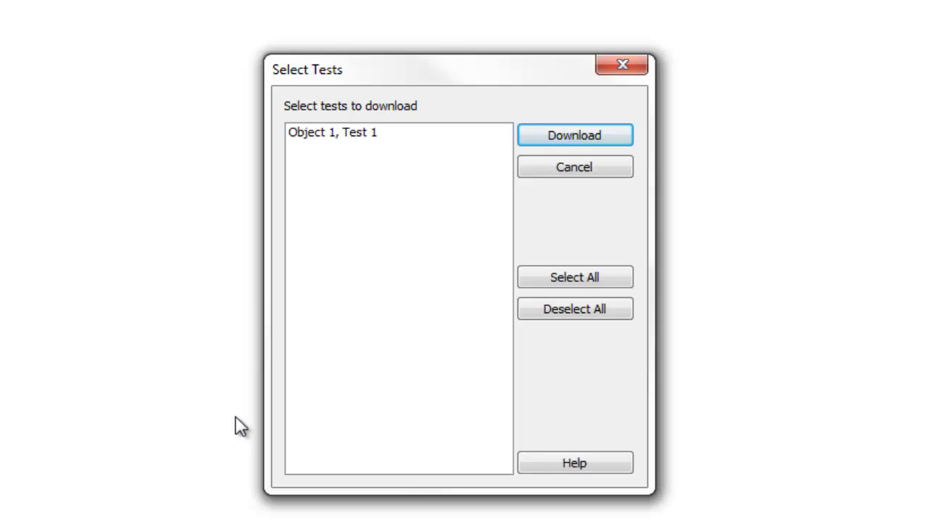
left_click(334, 133)
left_click(558, 137)
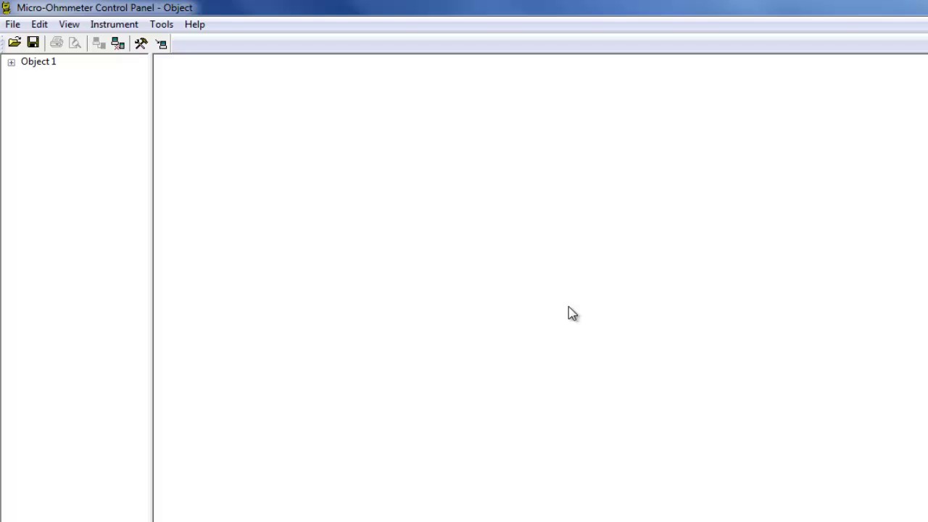
Expand Object 1 and show Test 1's report with 1.704 mV, 10.19 A and 0.167 mΩ
left_click(10, 63)
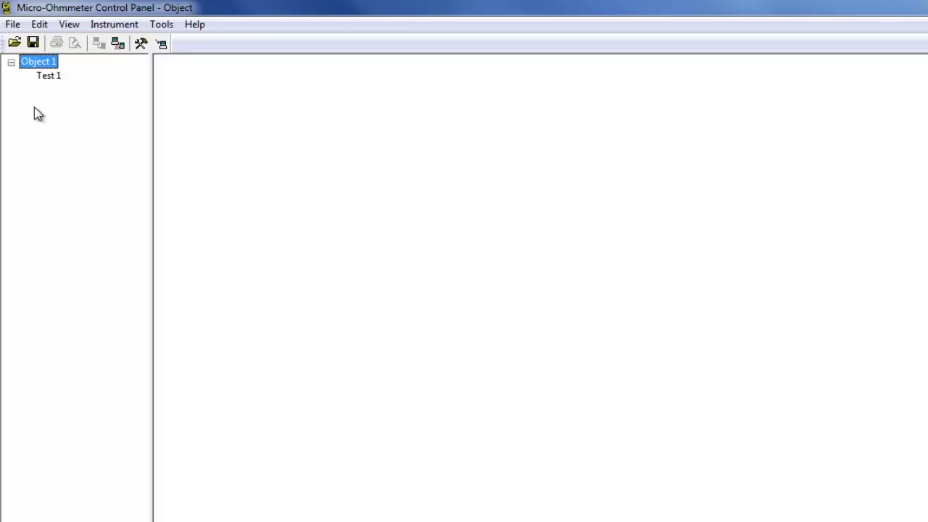
left_click(50, 79)
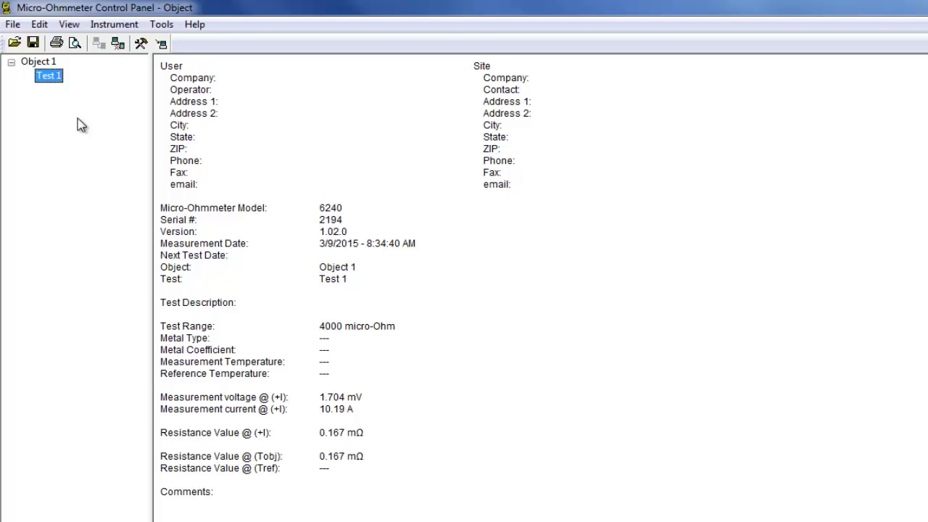
Name the test Example Test 1, set next measurement date 3/16/2015, and add description and comments
left_click(40, 26)
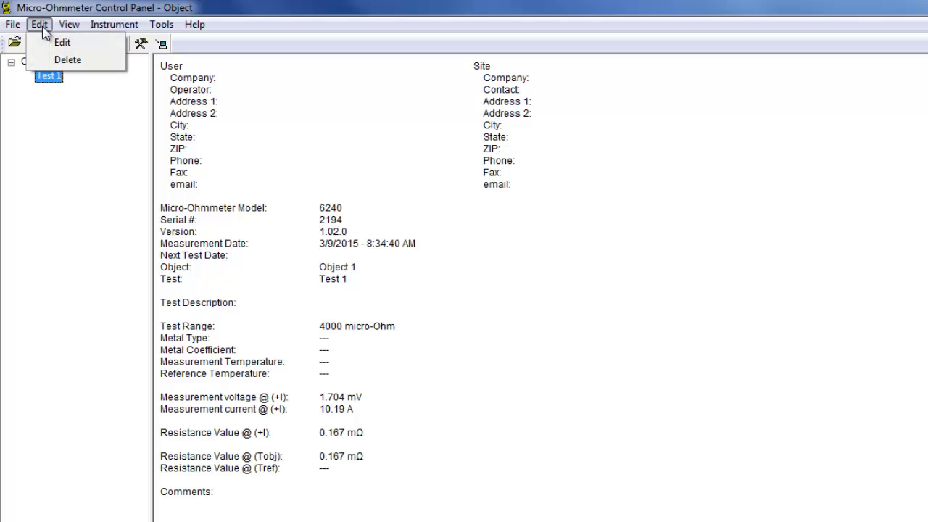
left_click(59, 42)
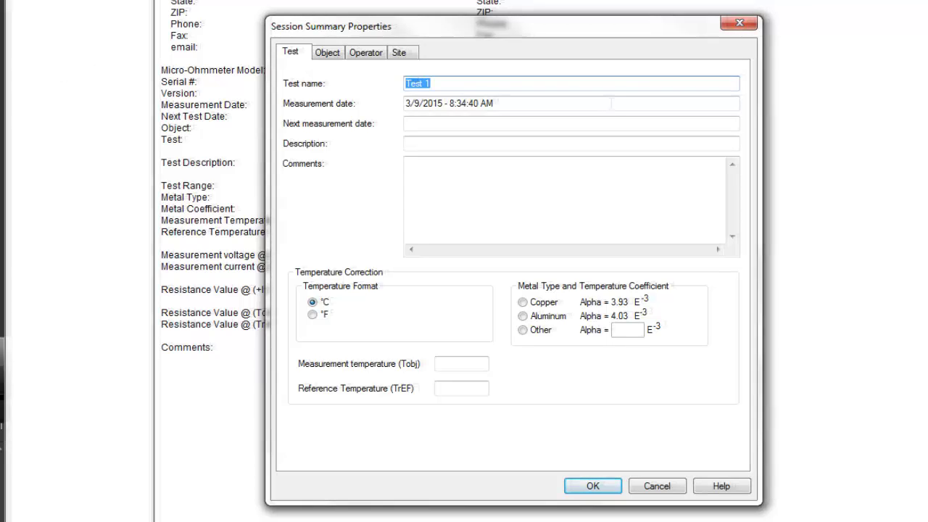
type("Test 1")
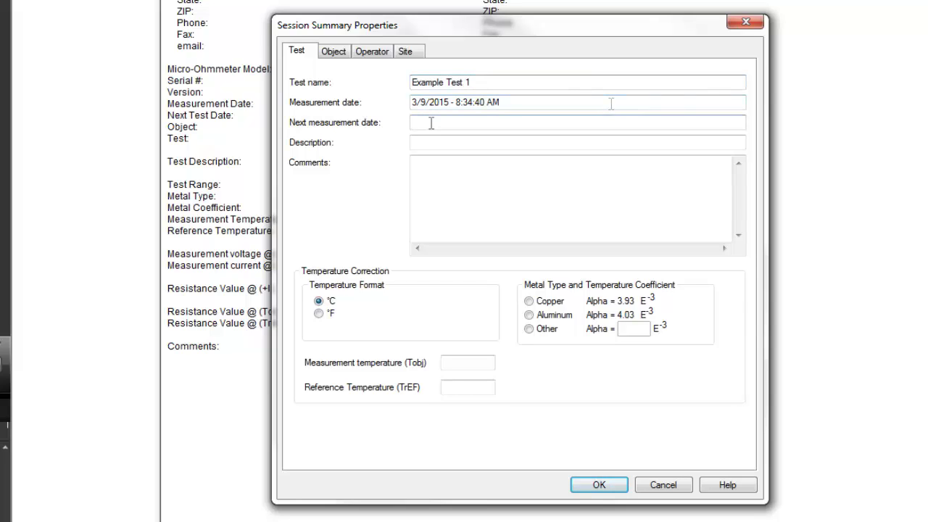
type("3/16")
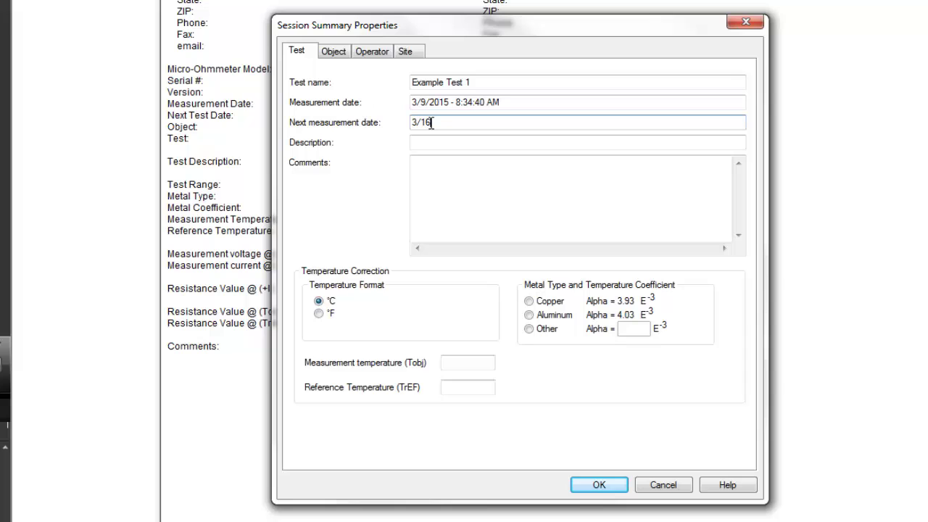
type("Ex")
type("ample Model 6340 te")
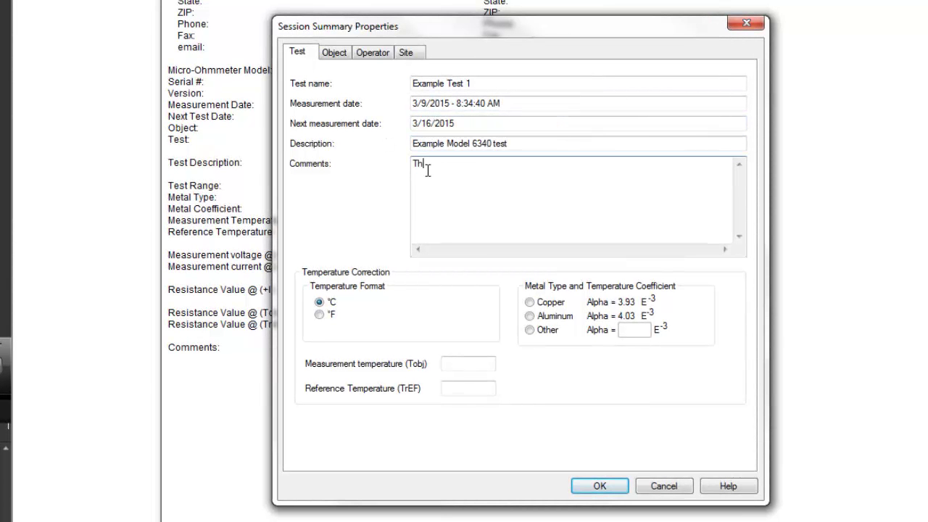
type("s test wa")
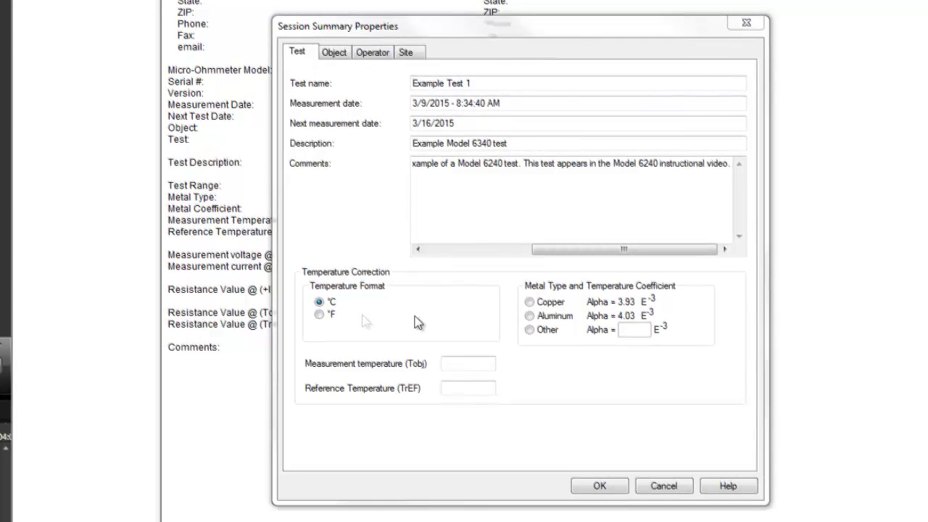
Set the metal to copper, measurement temperature 29 °C and reference temperature 25 °C
left_click(530, 303)
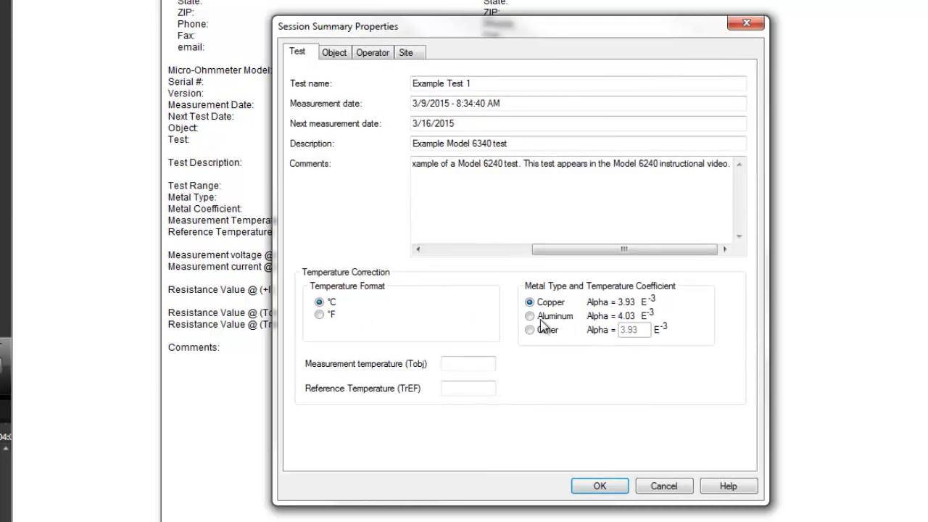
type("2")
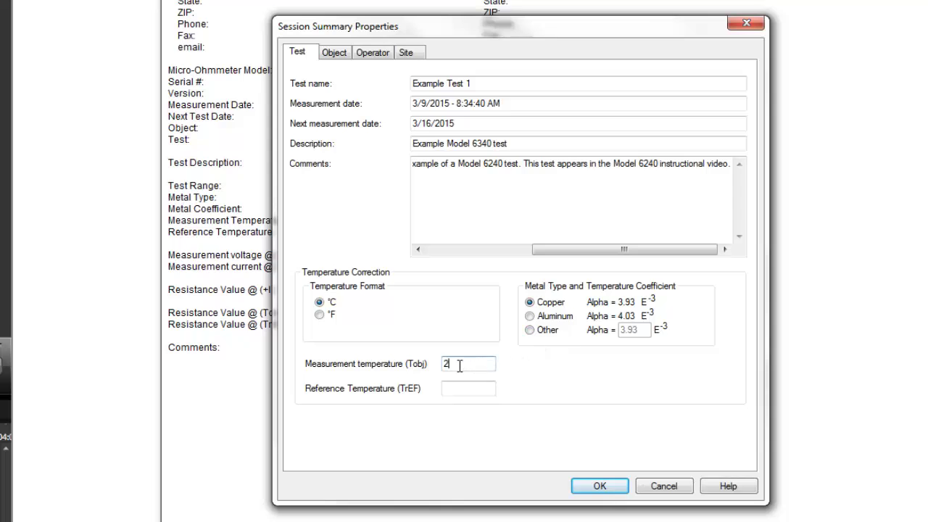
type("9")
left_click(453, 389)
type("25")
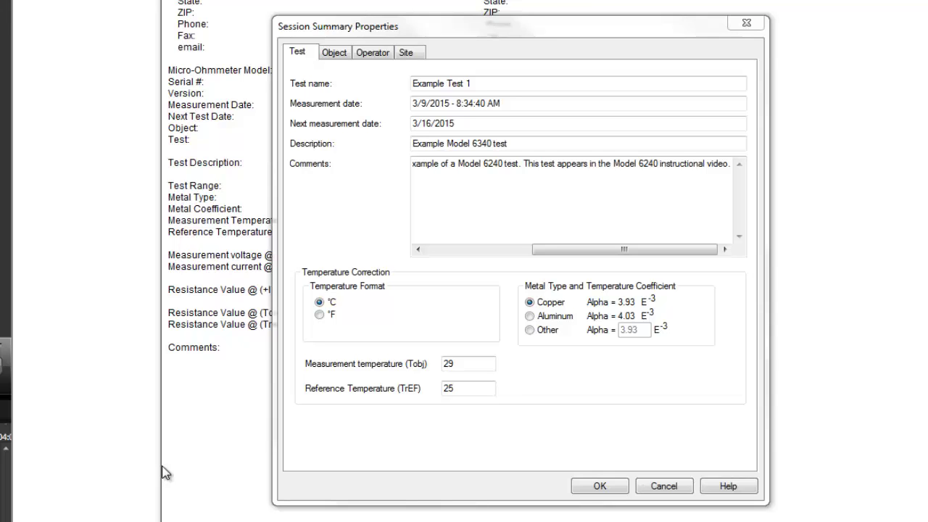
Switch through the Object page to the blank Operator page of Session Summary Properties
left_click(335, 52)
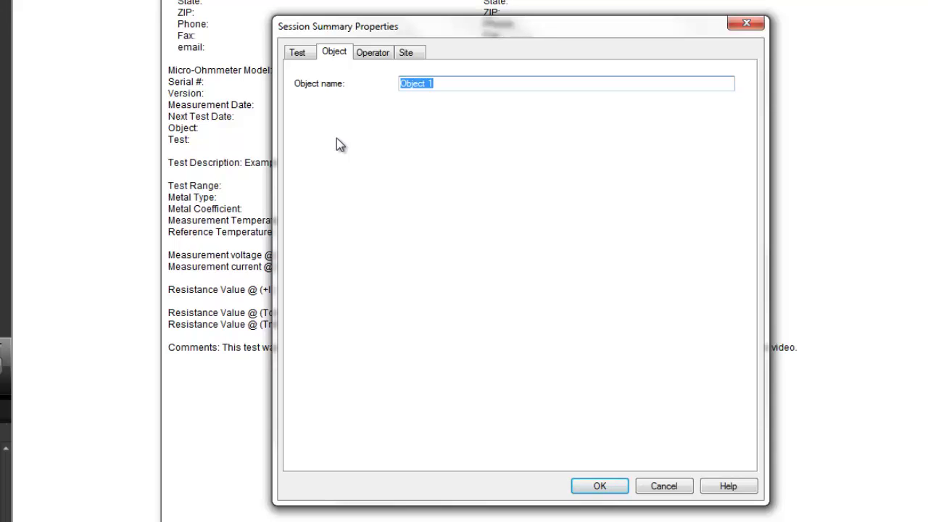
left_click(373, 56)
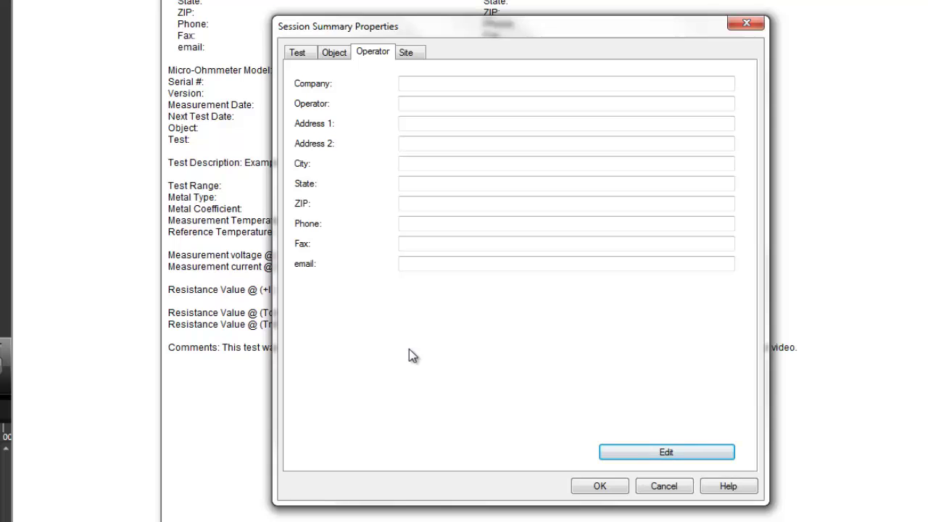
Fill the Operator page by selecting the stored Acme Corp operator from the Operators list
left_click(655, 453)
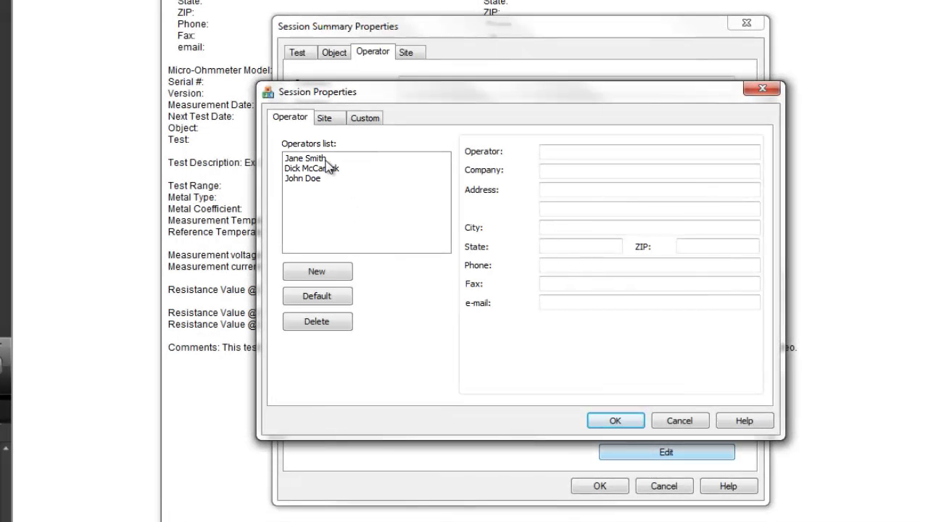
left_click(323, 158)
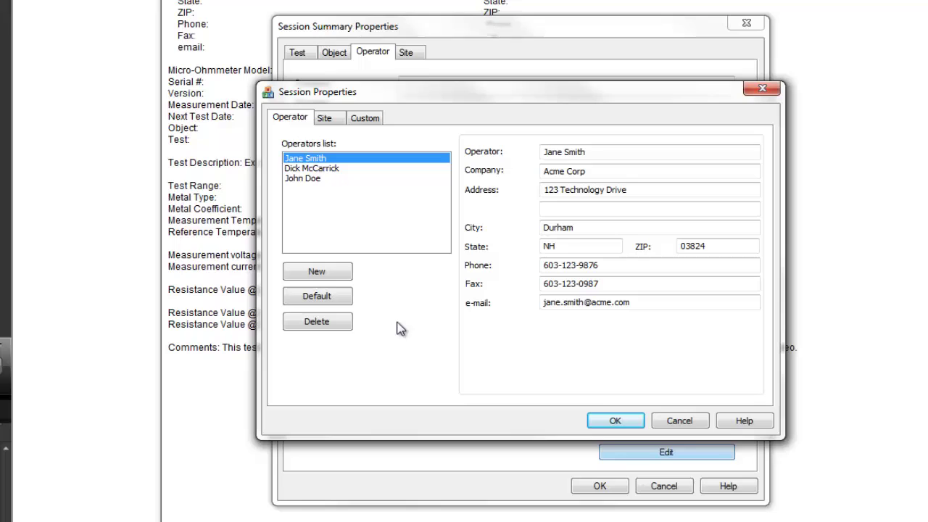
left_click(613, 421)
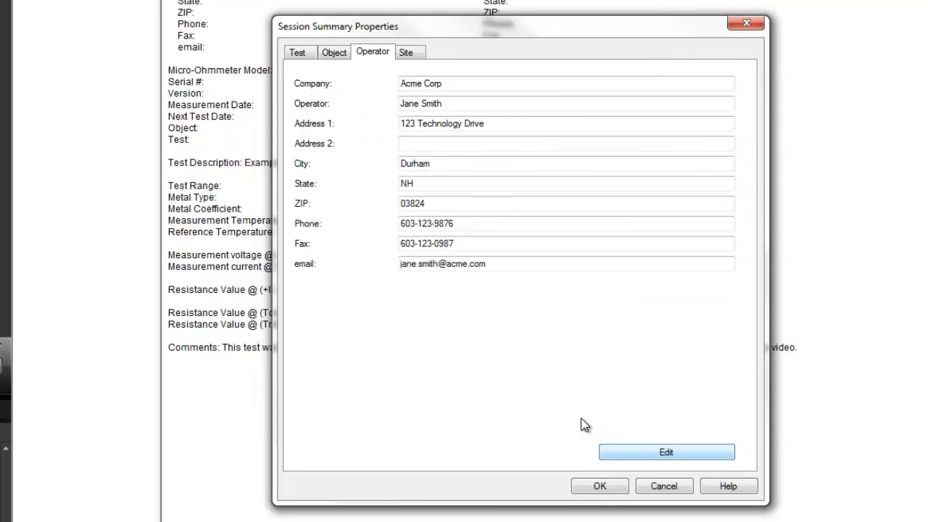
Fill the Site page from the saved Acme site, including its Custom facility comment
left_click(410, 55)
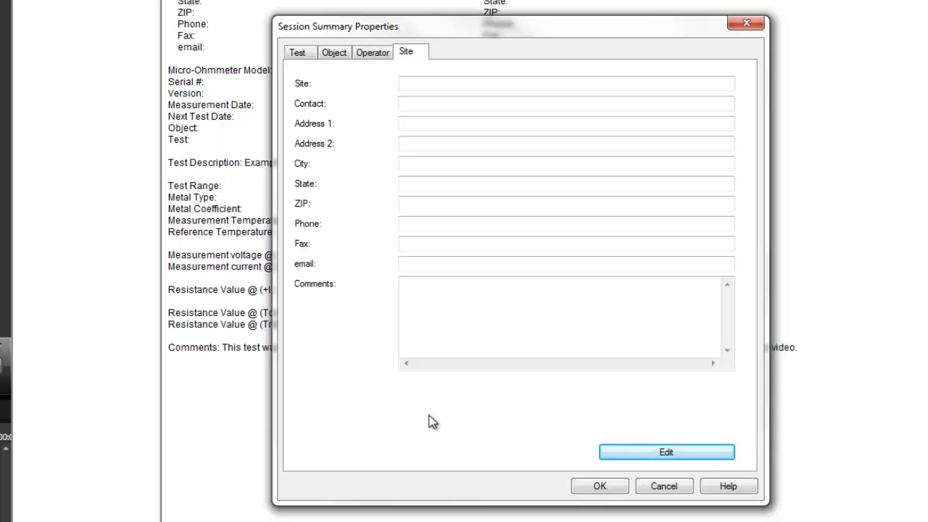
left_click(642, 449)
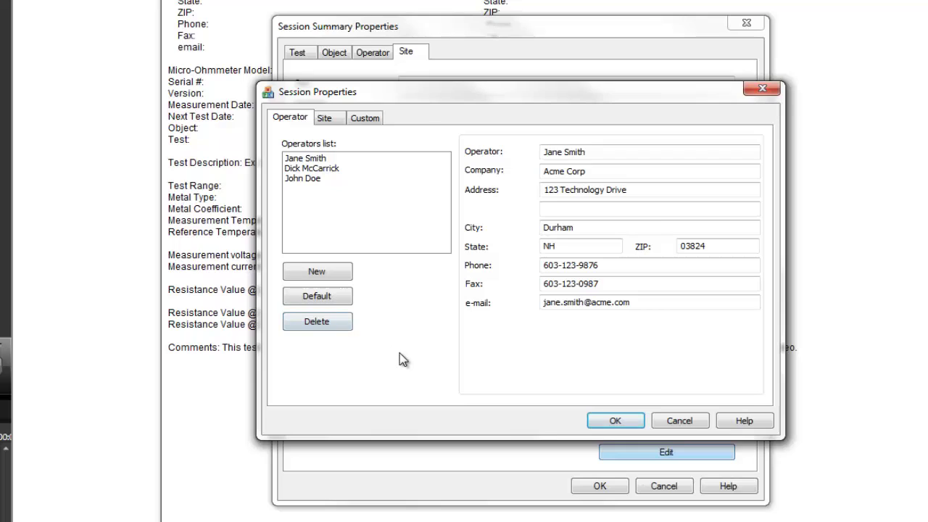
left_click(332, 120)
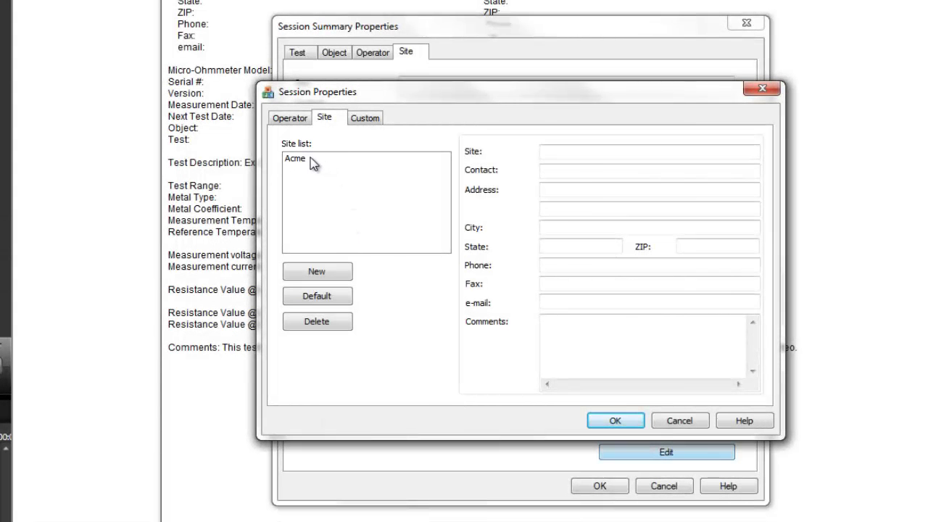
left_click(312, 161)
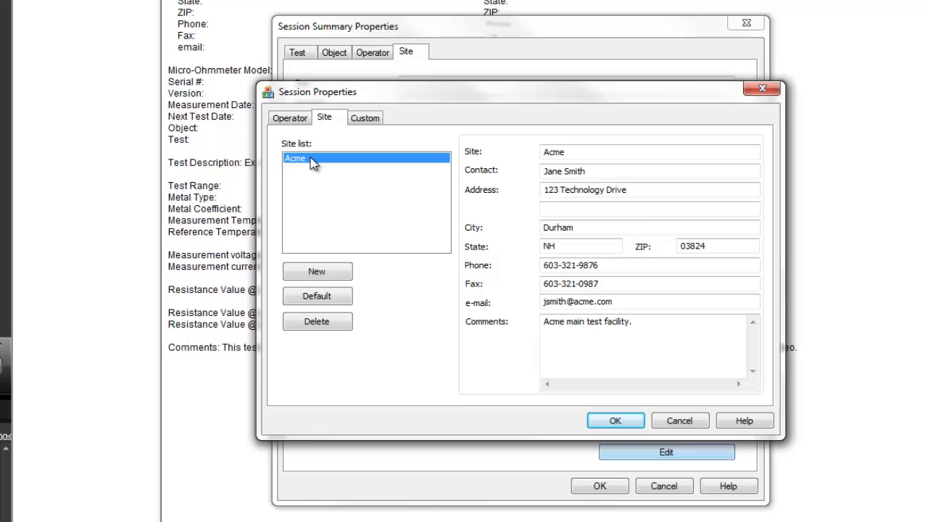
left_click(367, 122)
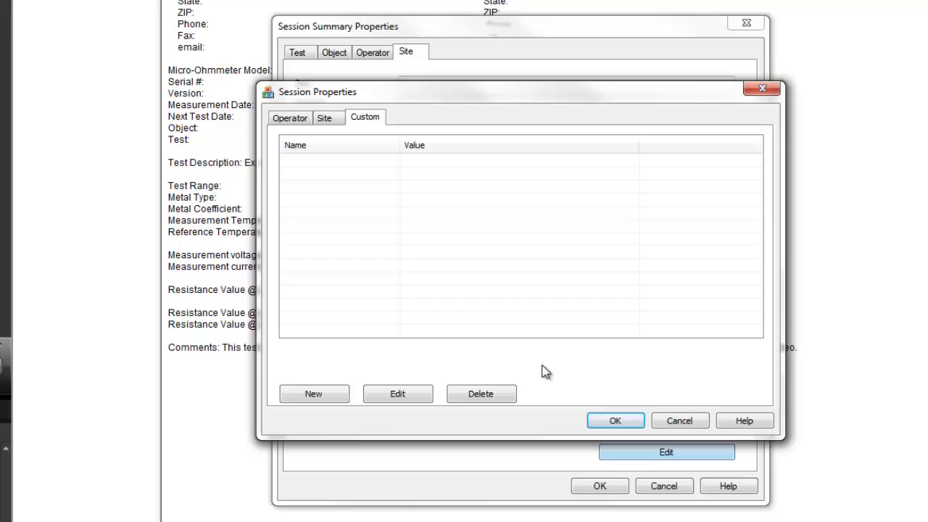
left_click(609, 421)
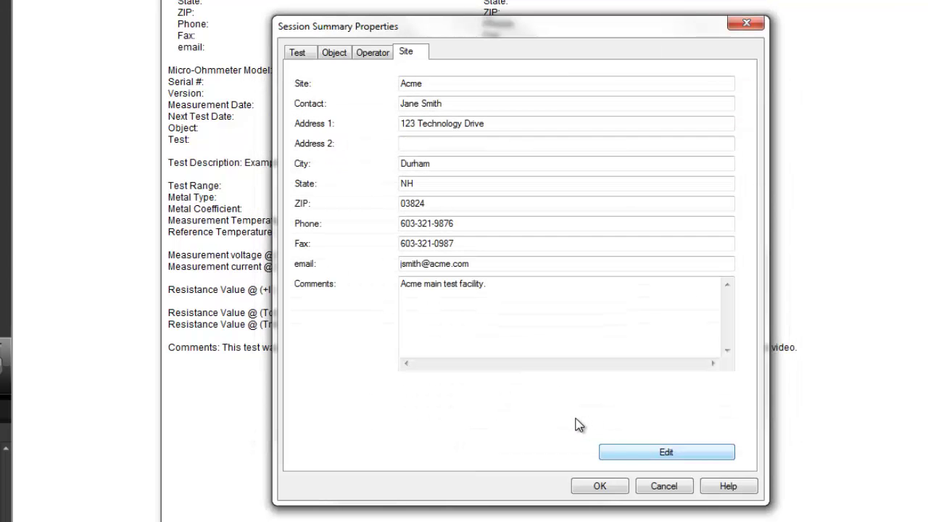
Apply the Session Summary Properties so the Example Test 1 report shows the Acme user and site
left_click(600, 485)
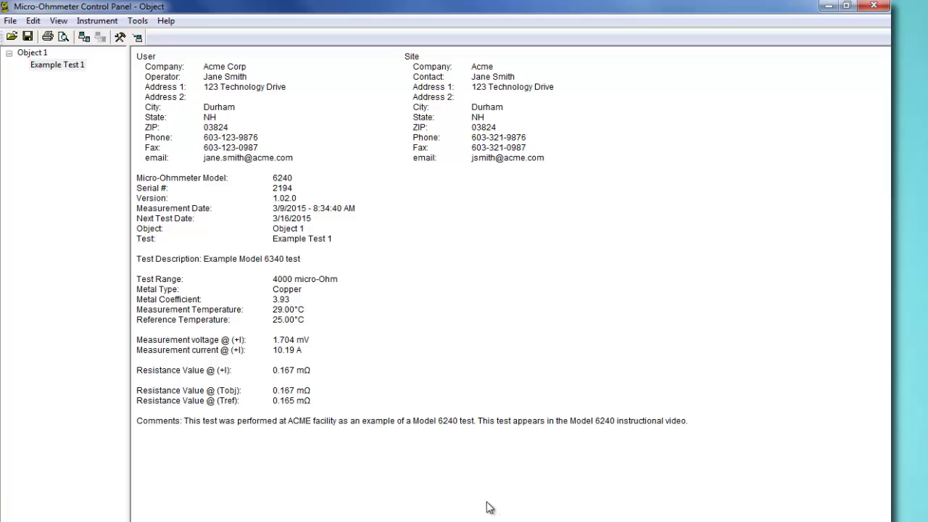
Save the test record as ObjectExample.icp in the MicroOhmmeter data folder
left_click(11, 22)
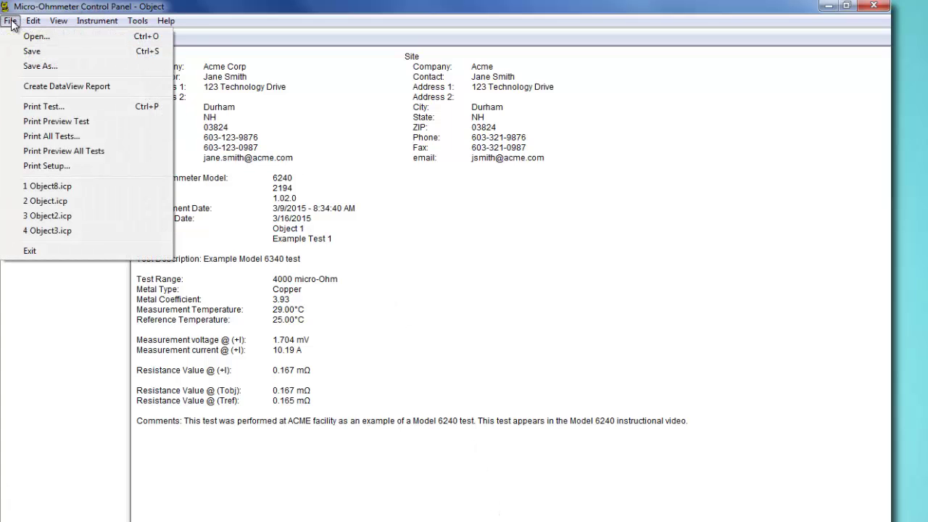
left_click(32, 51)
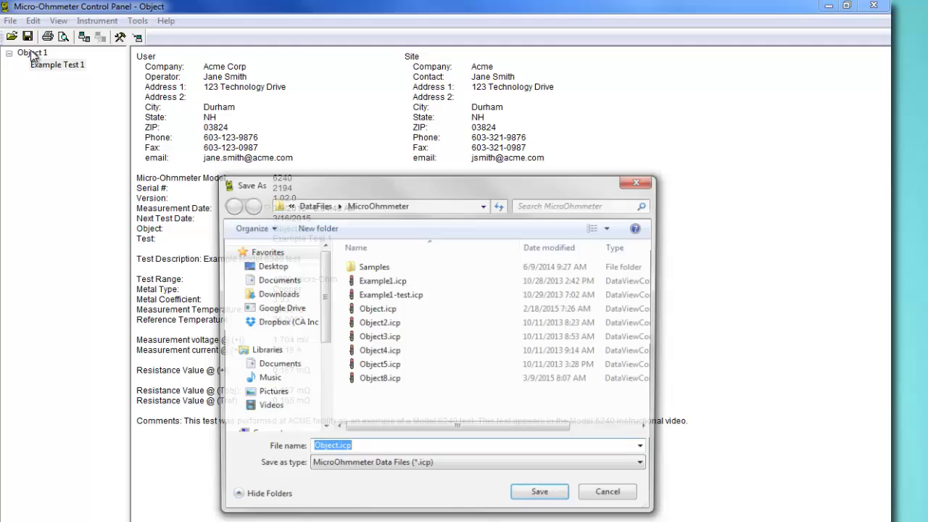
left_click(335, 449)
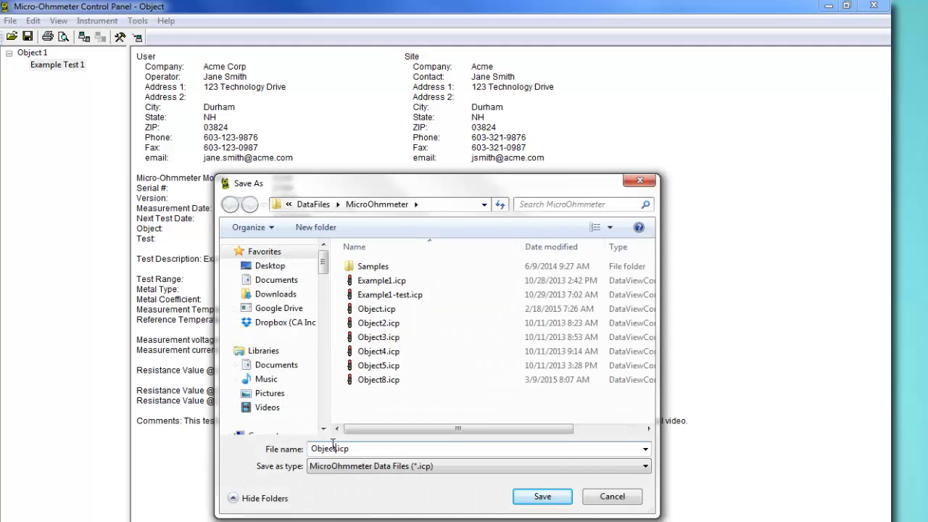
type("Example")
left_click(540, 497)
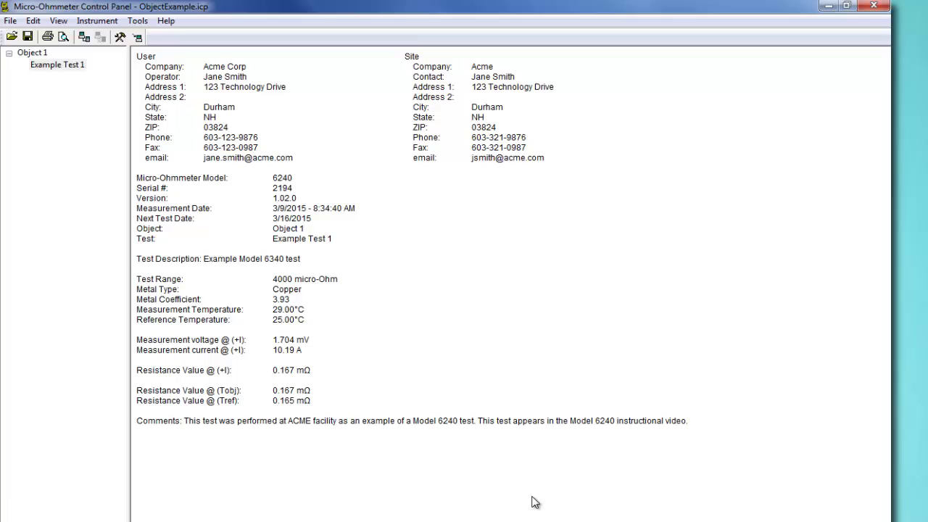
Create a DataView report from the test and save it under the suggested .dvw name
left_click(10, 21)
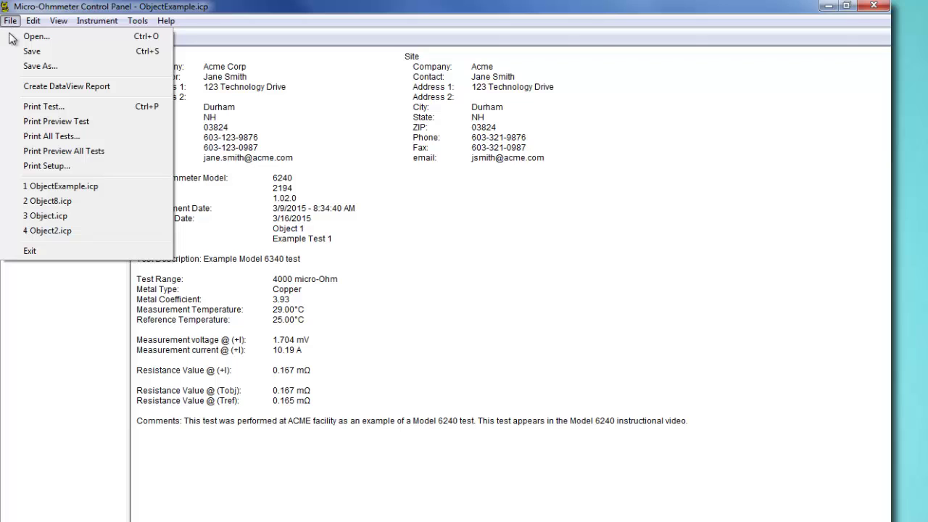
left_click(20, 85)
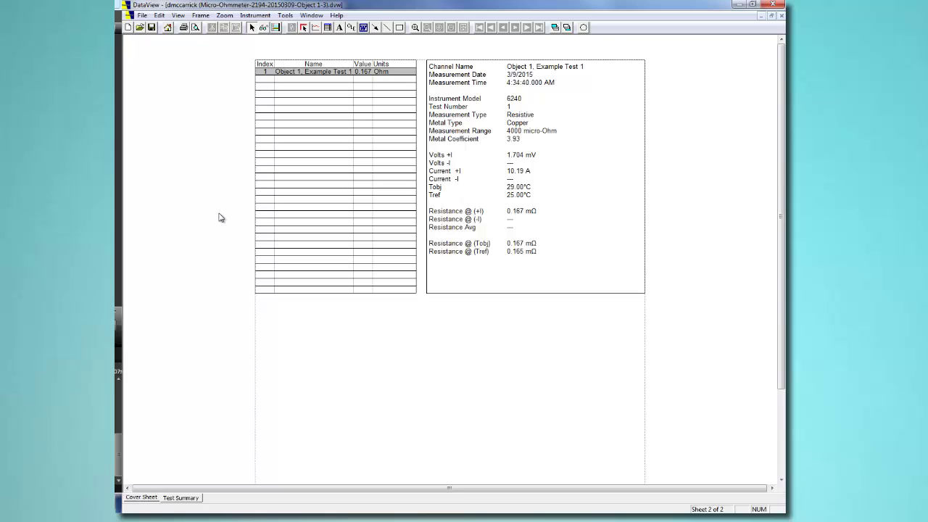
left_click(142, 15)
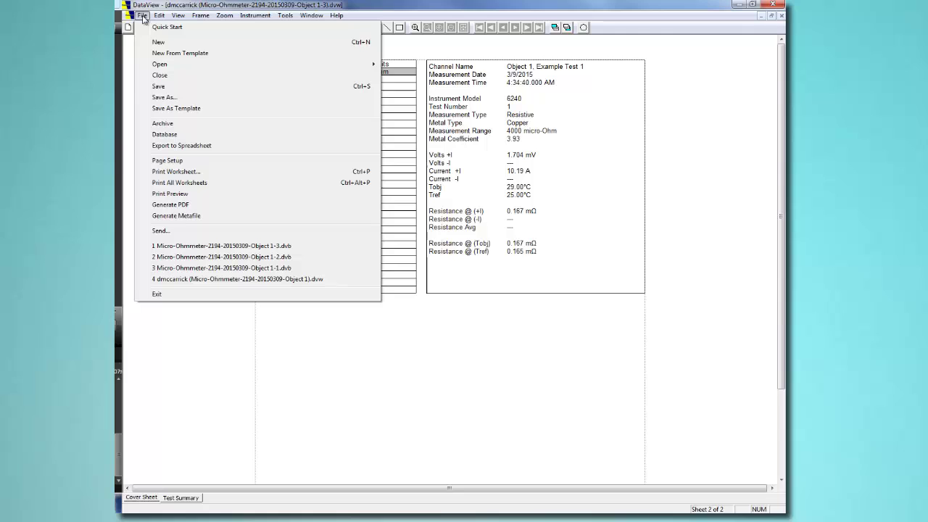
left_click(163, 88)
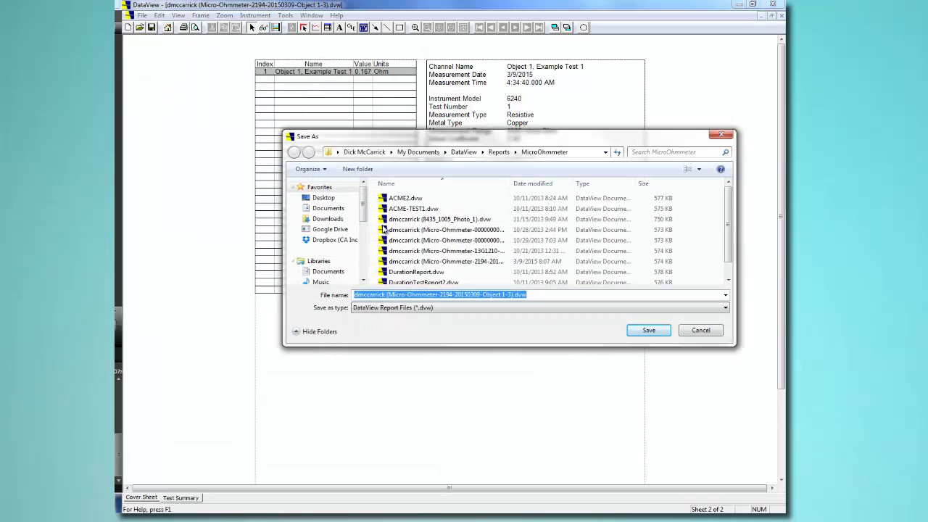
left_click(650, 330)
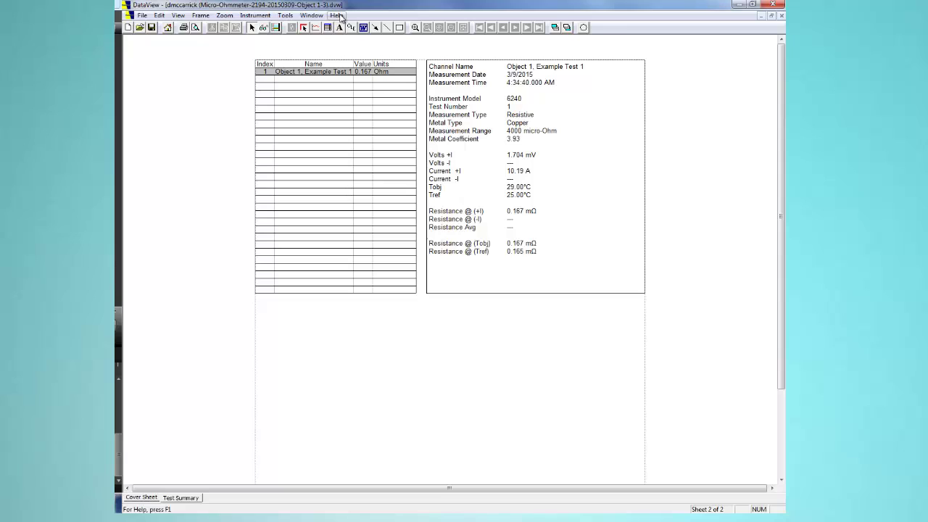
Open DataView Application Help at the Main DataView Index via Help > Contents
left_click(337, 16)
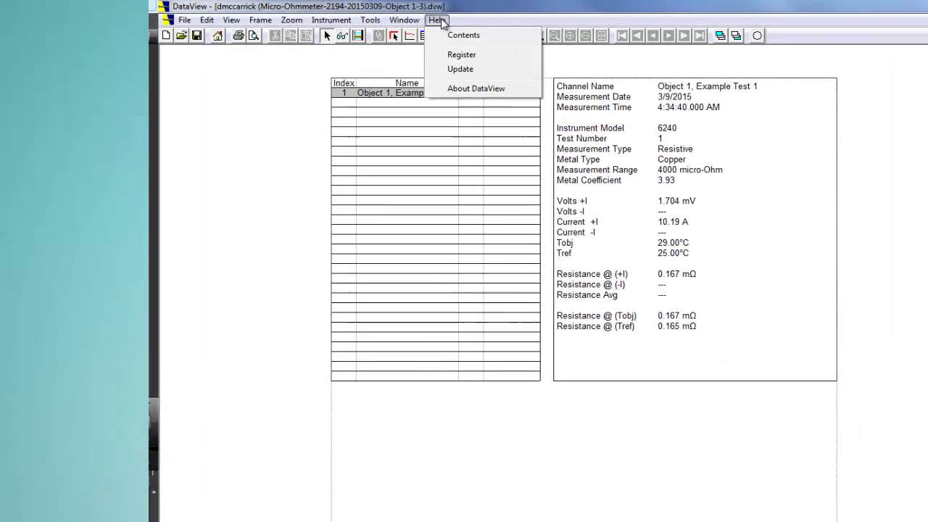
left_click(353, 28)
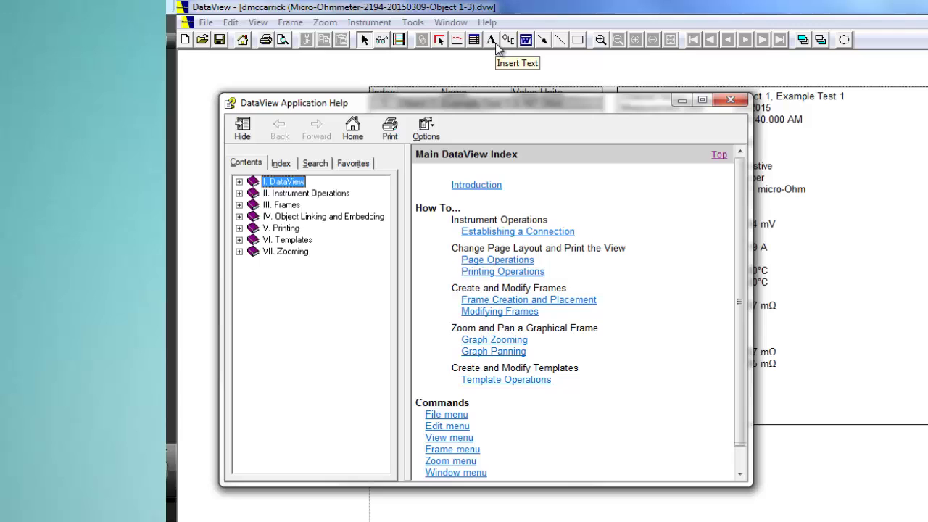